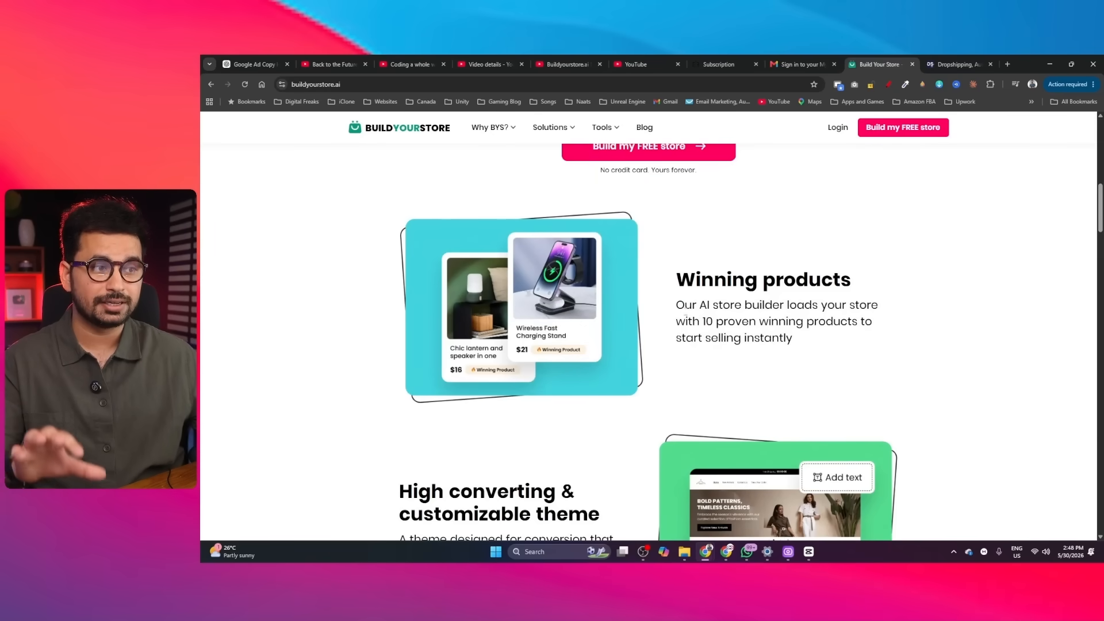
Review the AI store builder's features on the homepage, start building a free Shopify store and sign up with Google.
scroll(685, 273, down, 3)
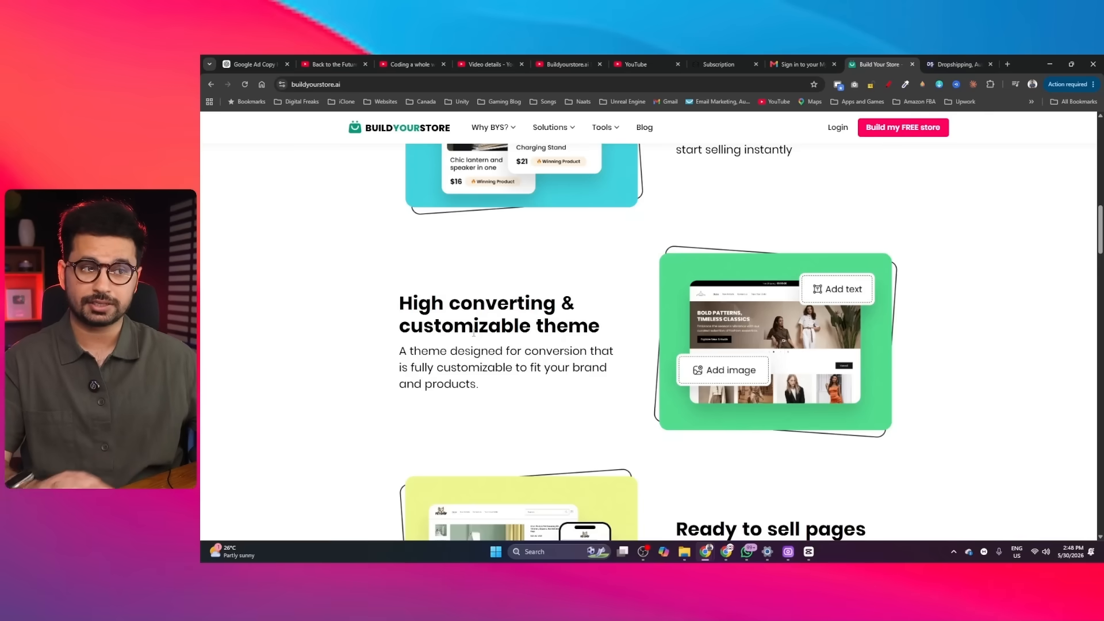
scroll(493, 337, down, 4)
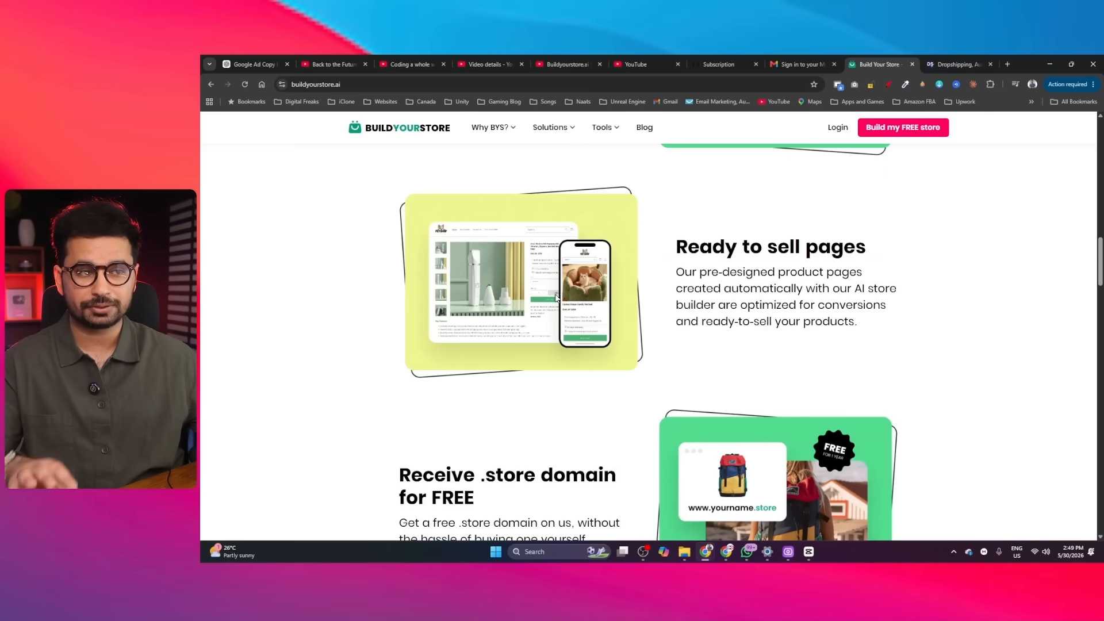
scroll(555, 221, up, 15)
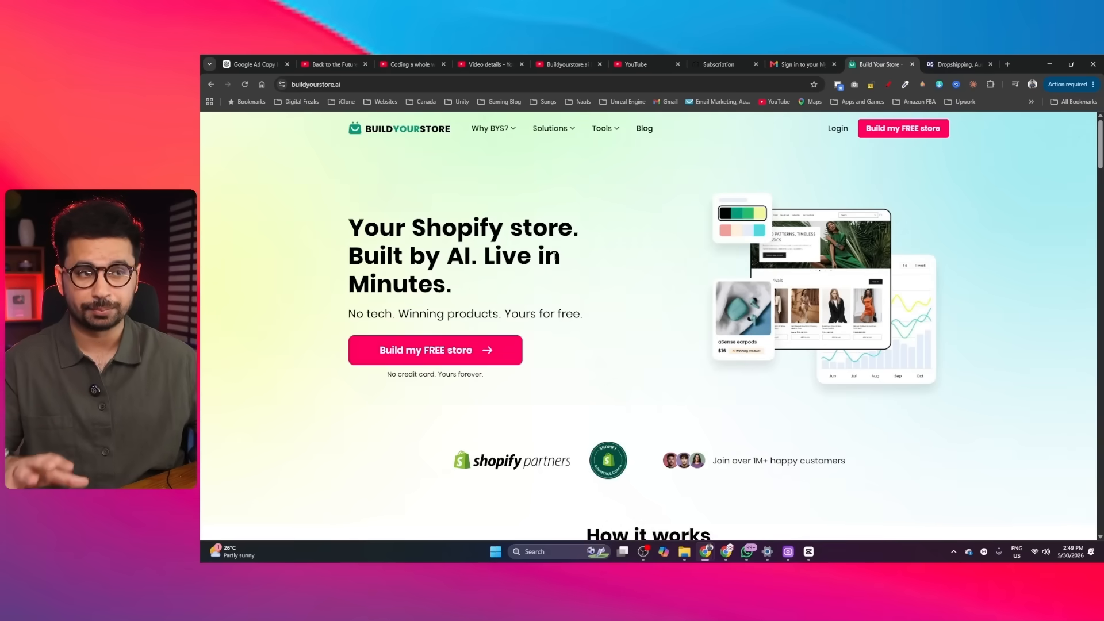
click(443, 357)
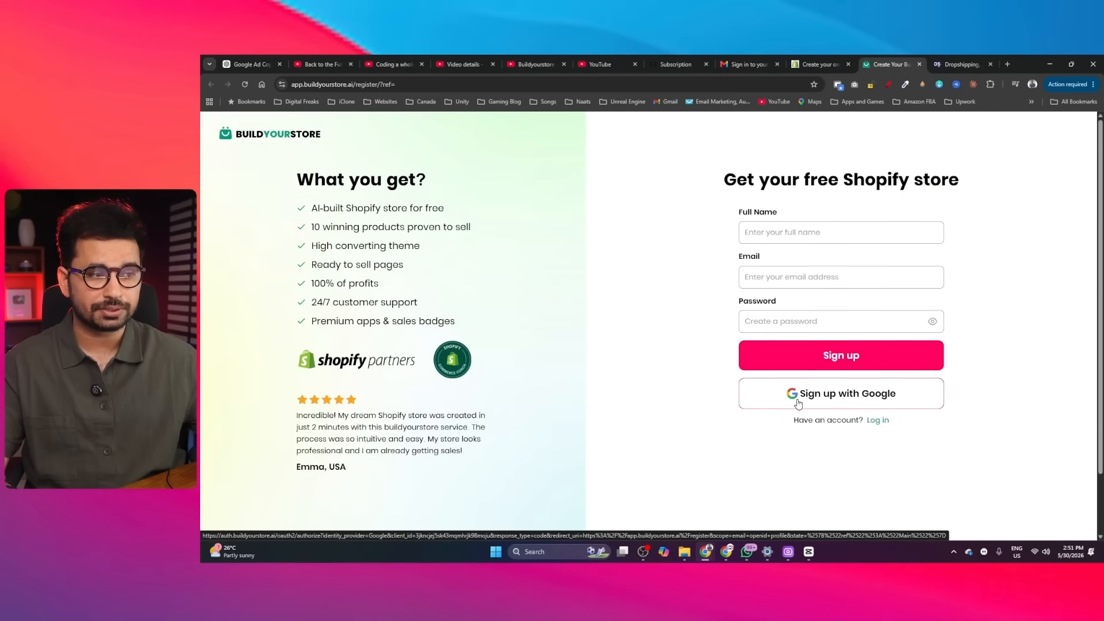
click(798, 402)
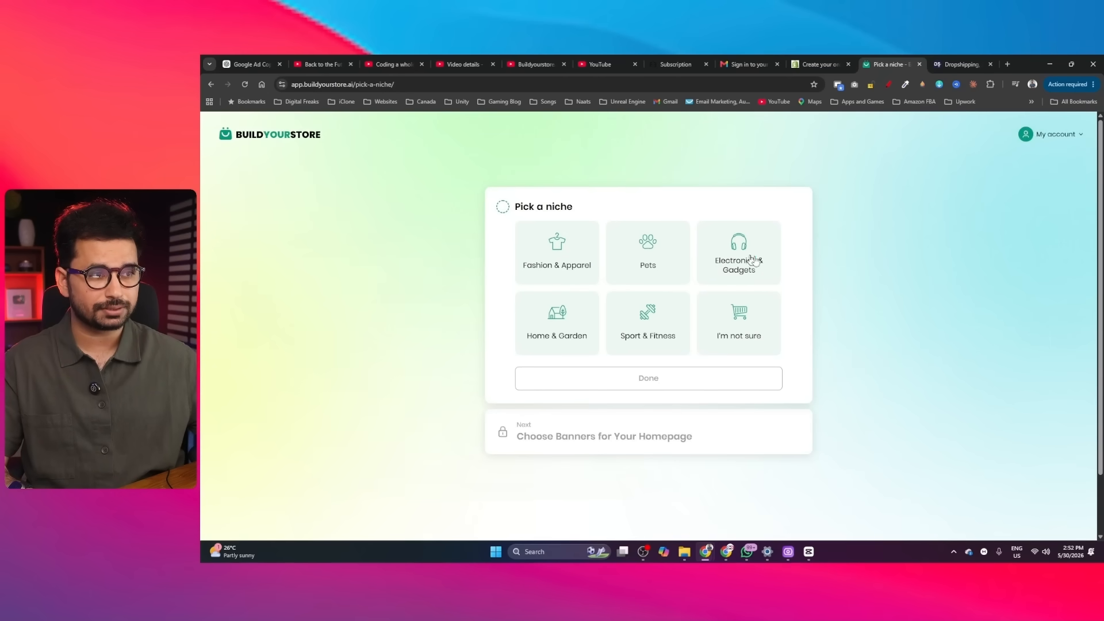
Pick the Electronics & Gadgets niche and choose the two blue gadget banners in the first row for the store's homepage.
click(758, 275)
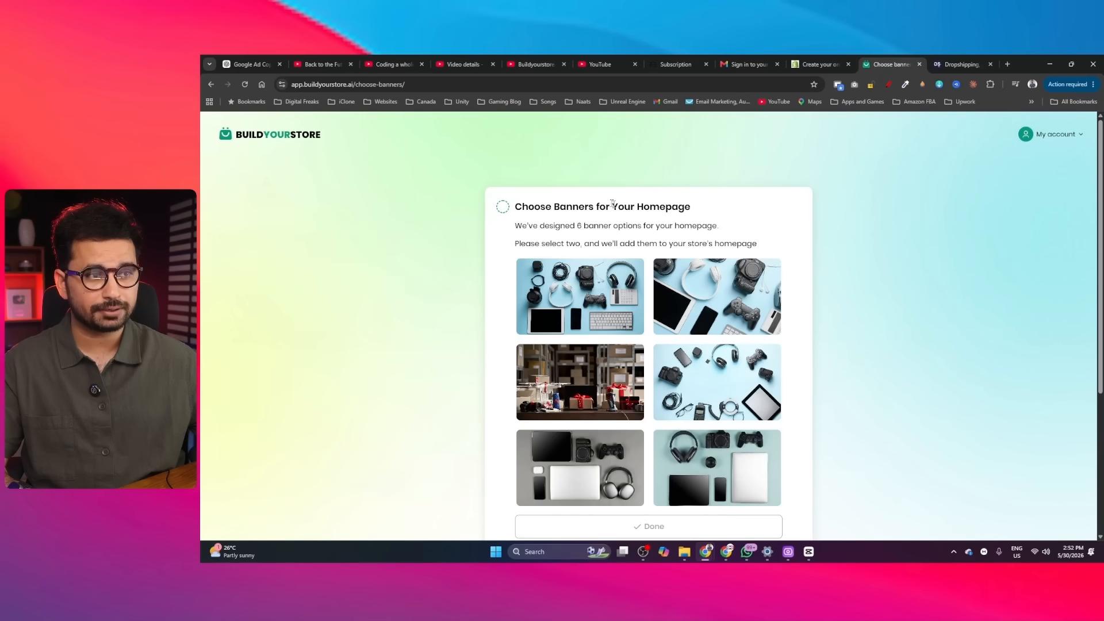
scroll(587, 317, down, 1)
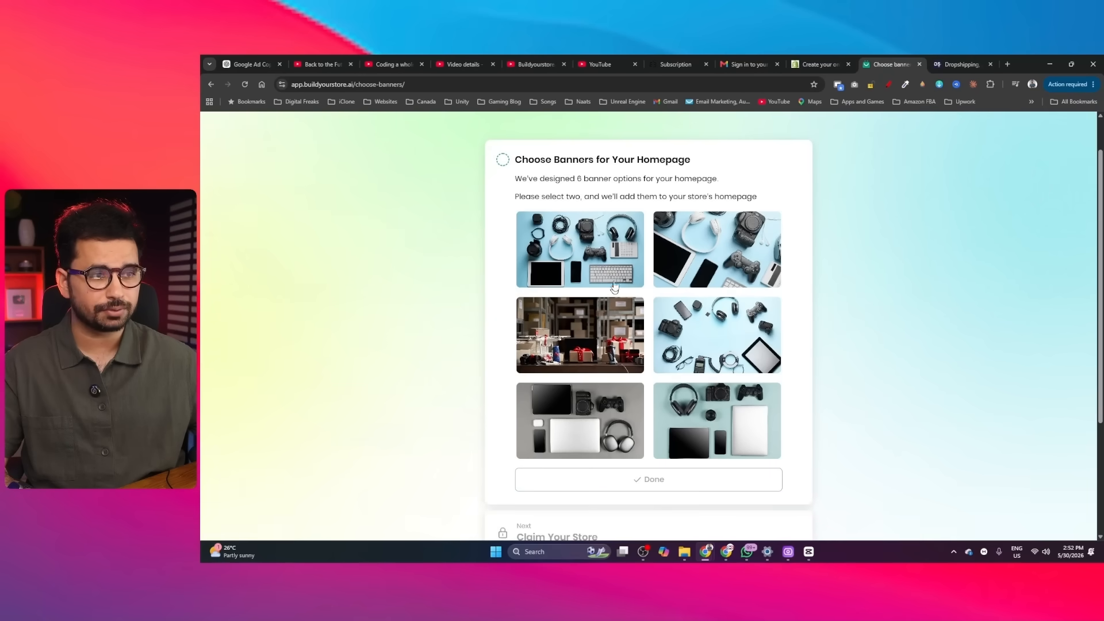
click(585, 244)
scroll(655, 443, down, 3)
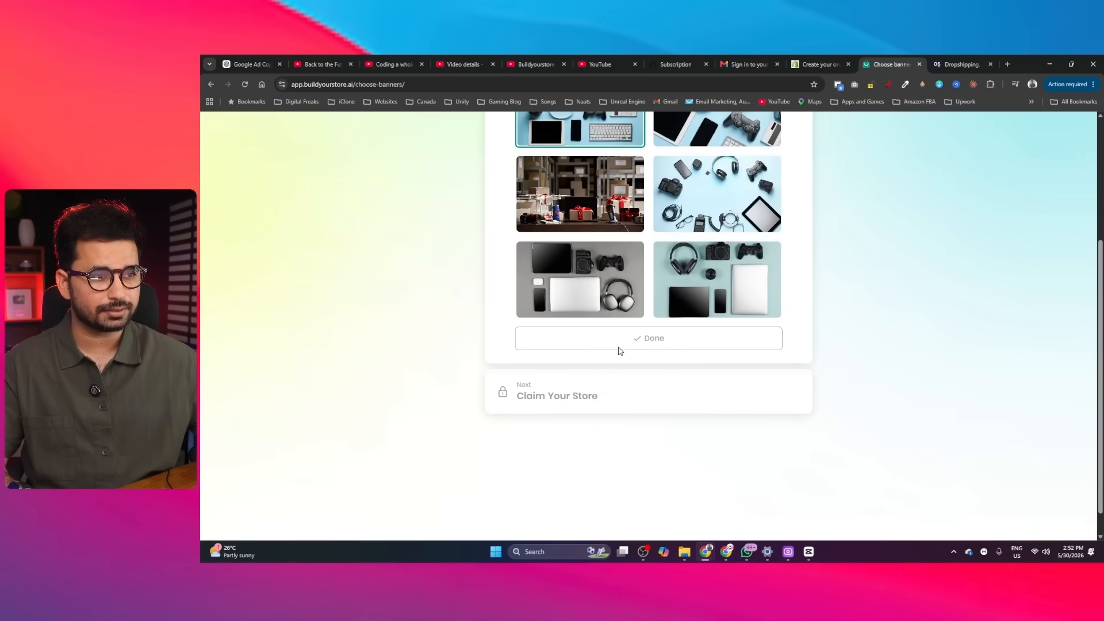
scroll(598, 313, up, 3)
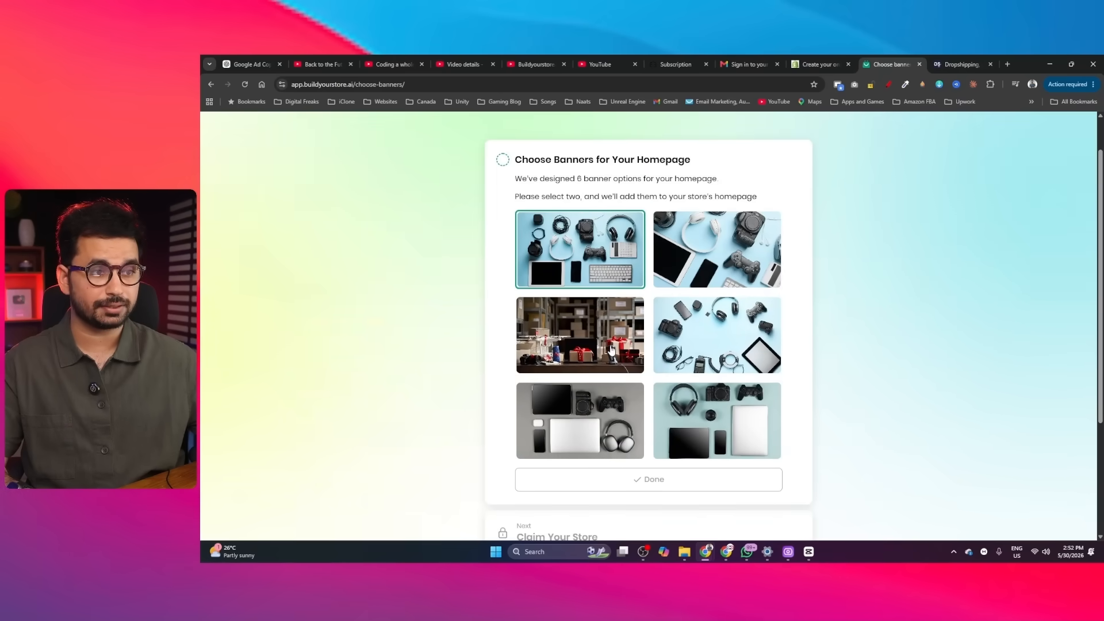
click(698, 260)
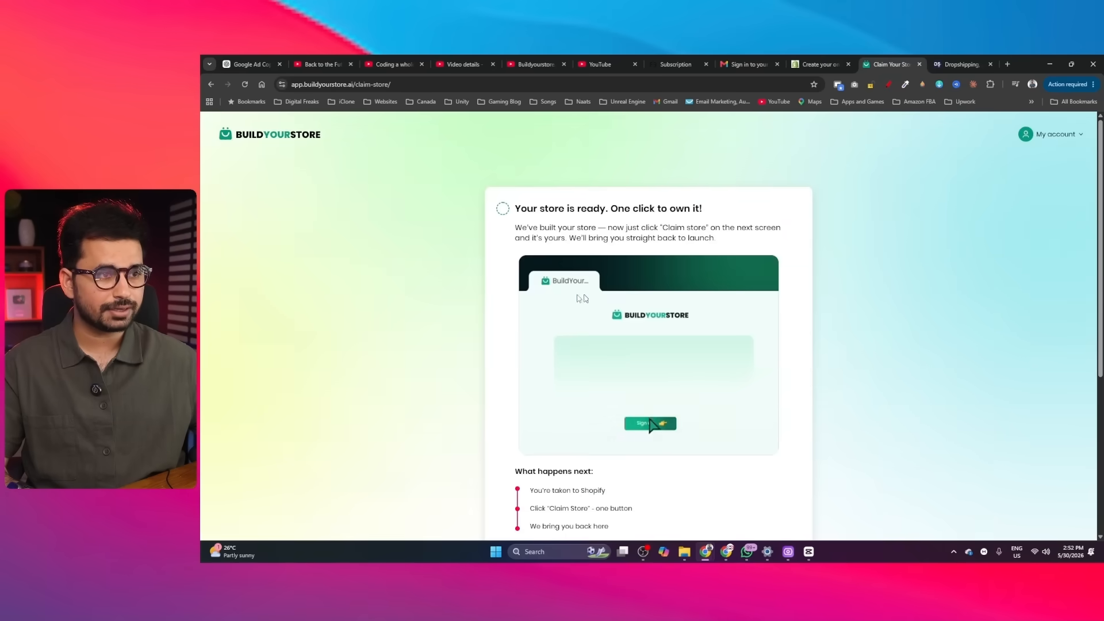
Claim the built store and authorize the Shopify sign-in with the Google account.
scroll(573, 229, down, 1)
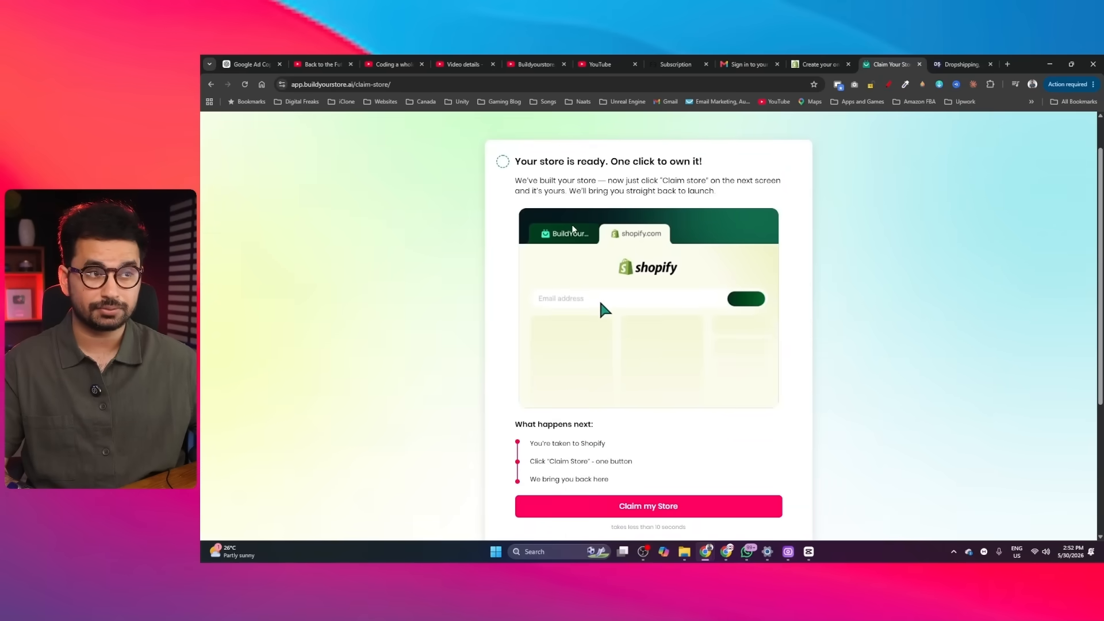
scroll(572, 229, down, 3)
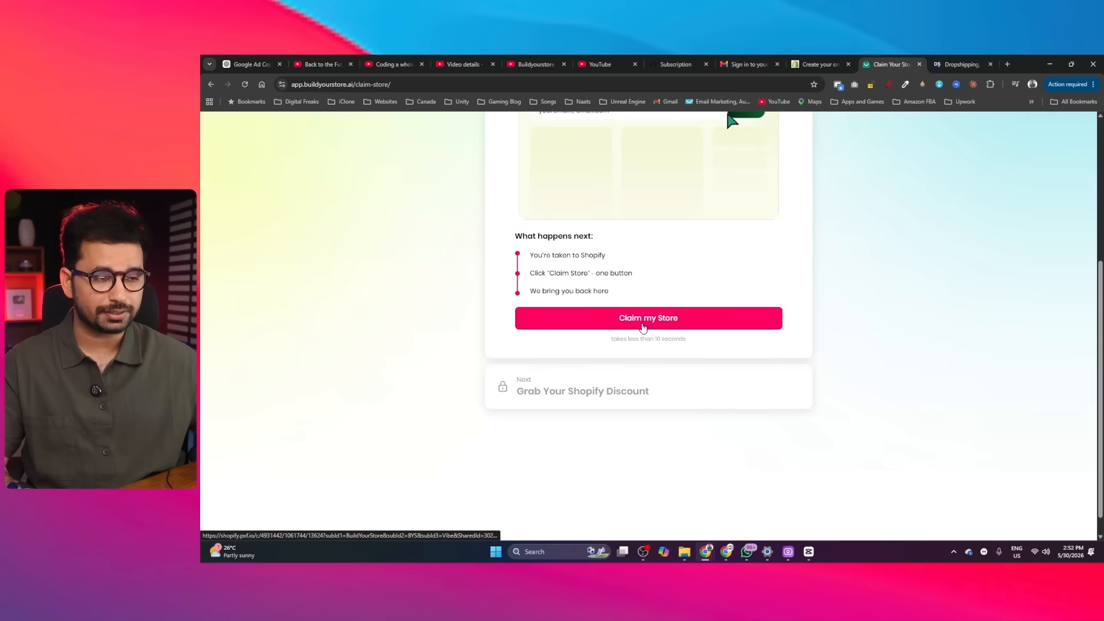
click(642, 327)
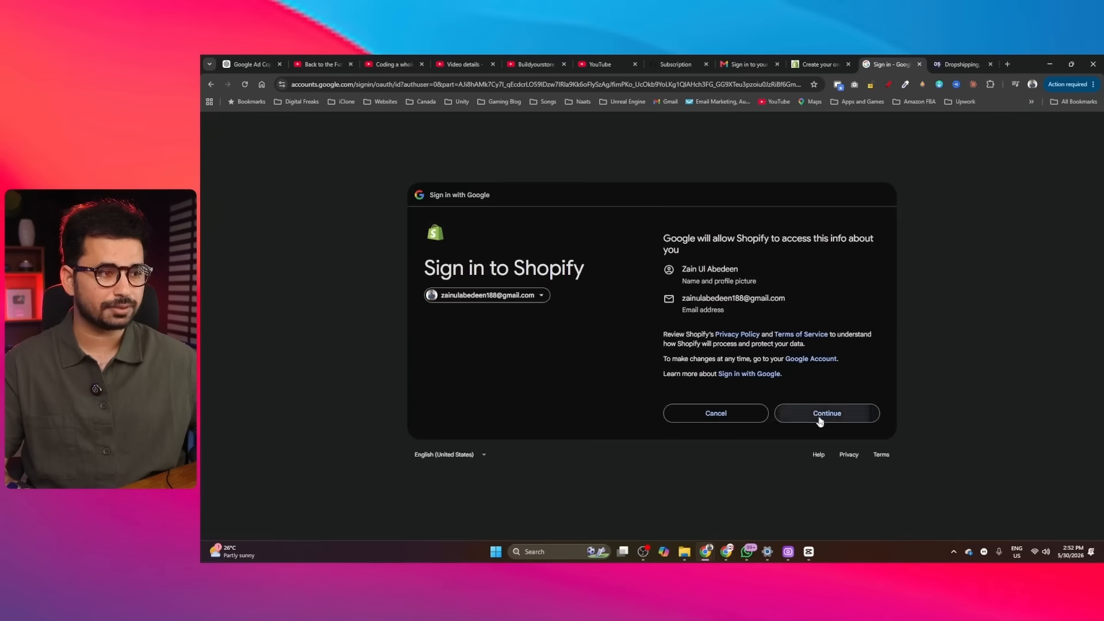
click(821, 421)
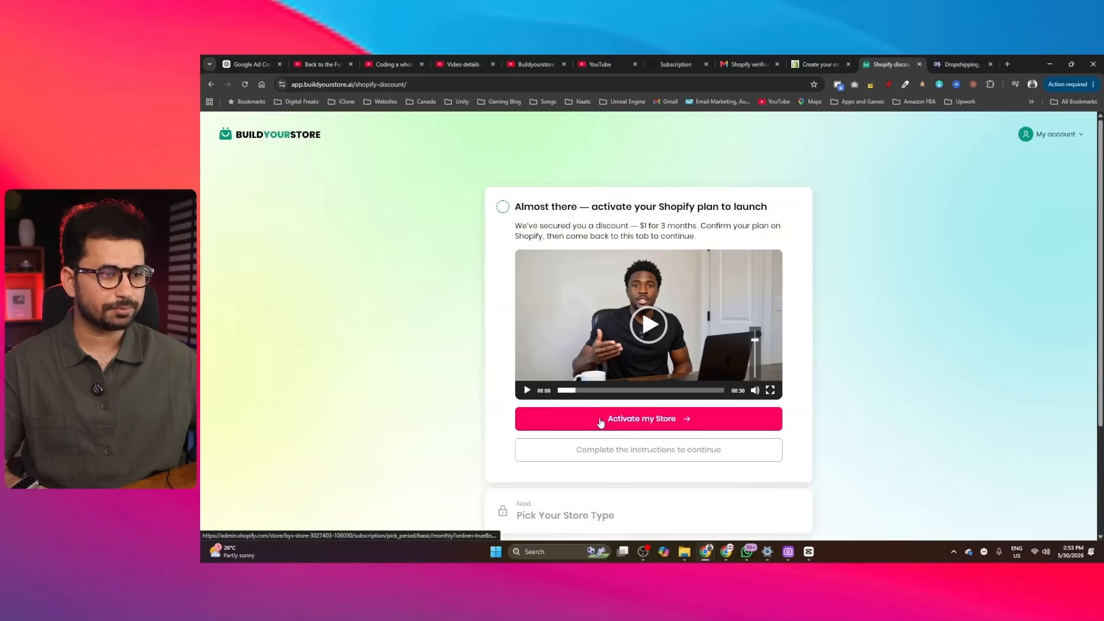
Activate the store on the discounted Shopify plan of $1 for 3 months and view the live online store.
click(629, 423)
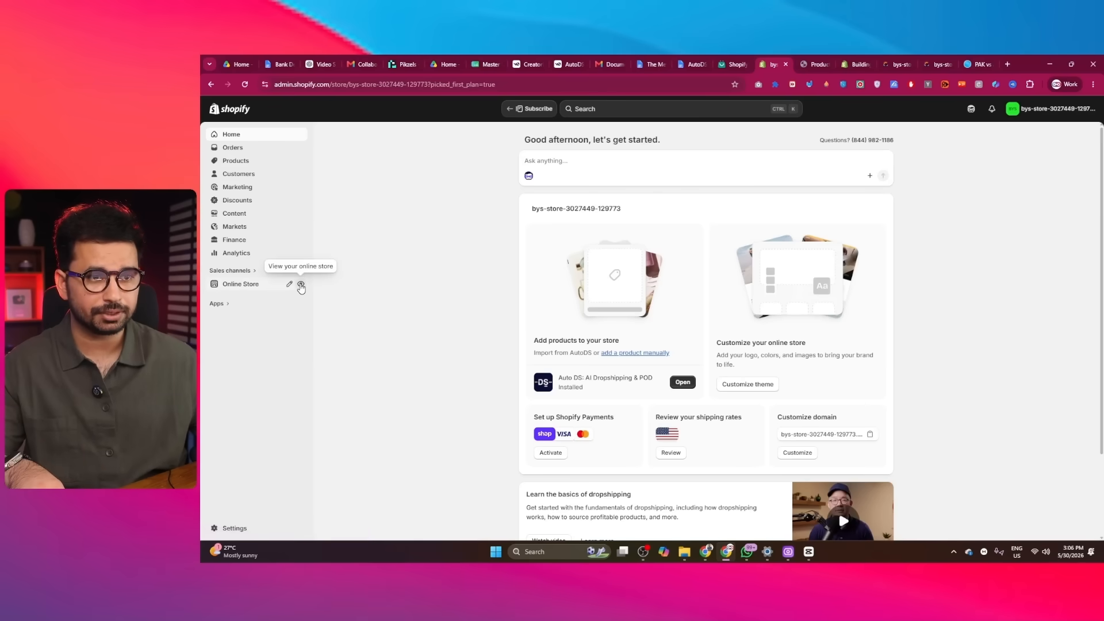
click(301, 286)
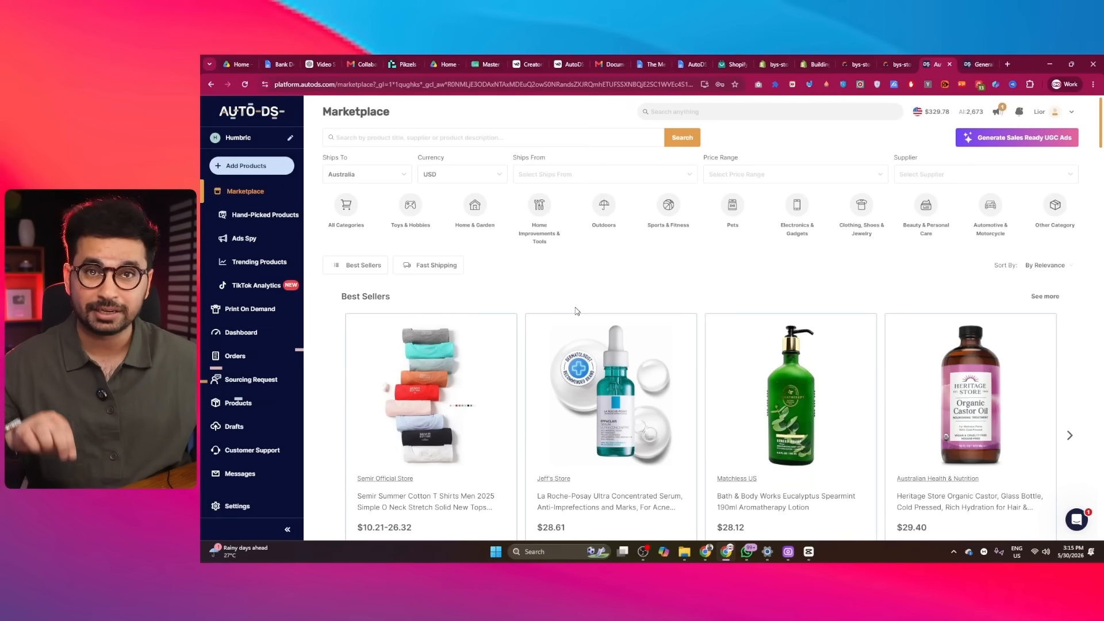
Browse the AutoDS marketplace's Hand-Picked Products and the ads from all platforms in Ads Spy.
mouse_move(573, 318)
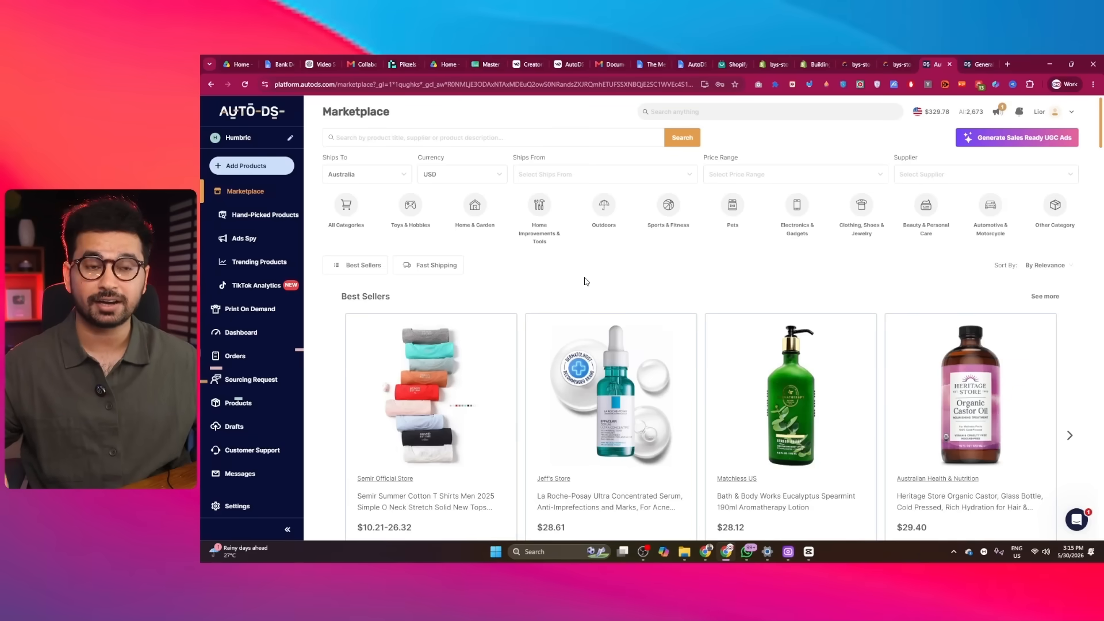
click(244, 220)
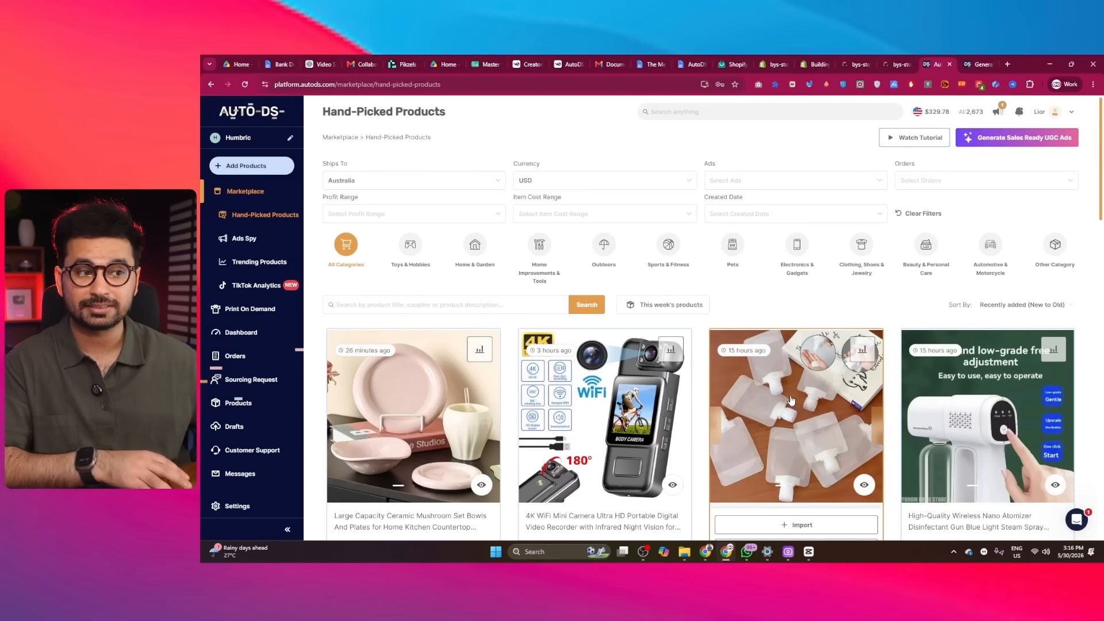
click(242, 239)
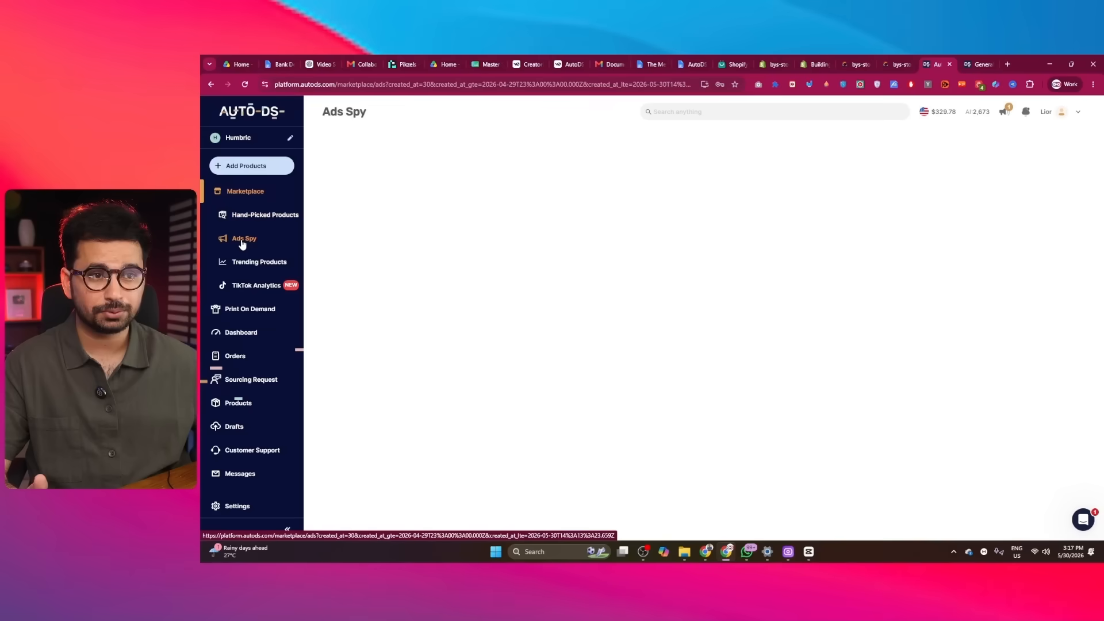
scroll(802, 375, down, 2)
scroll(802, 375, down, 3)
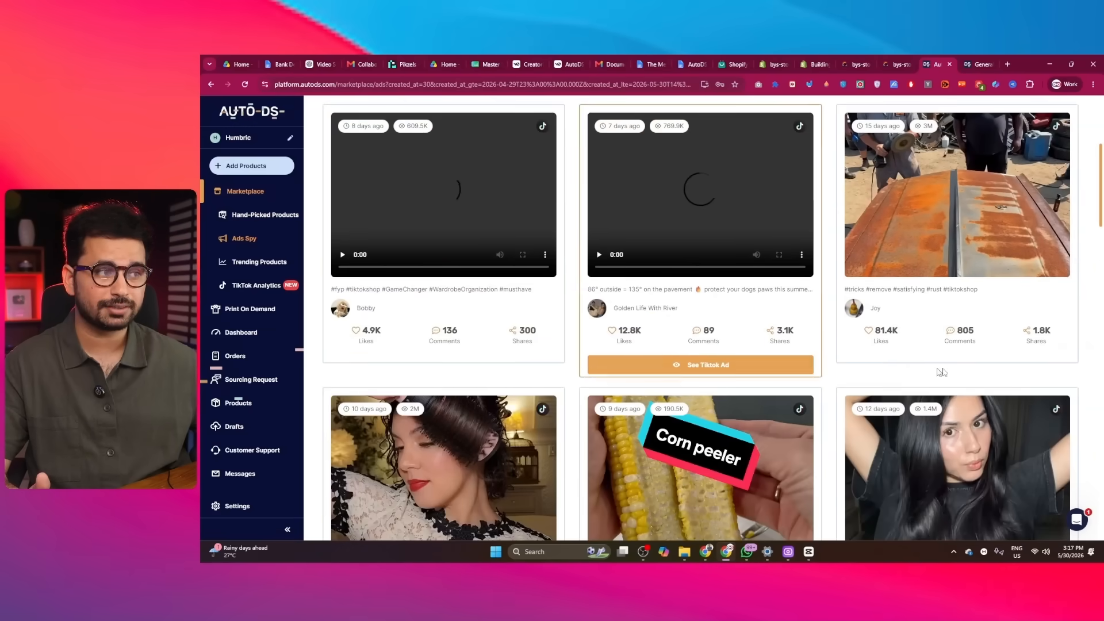
scroll(888, 385, up, 5)
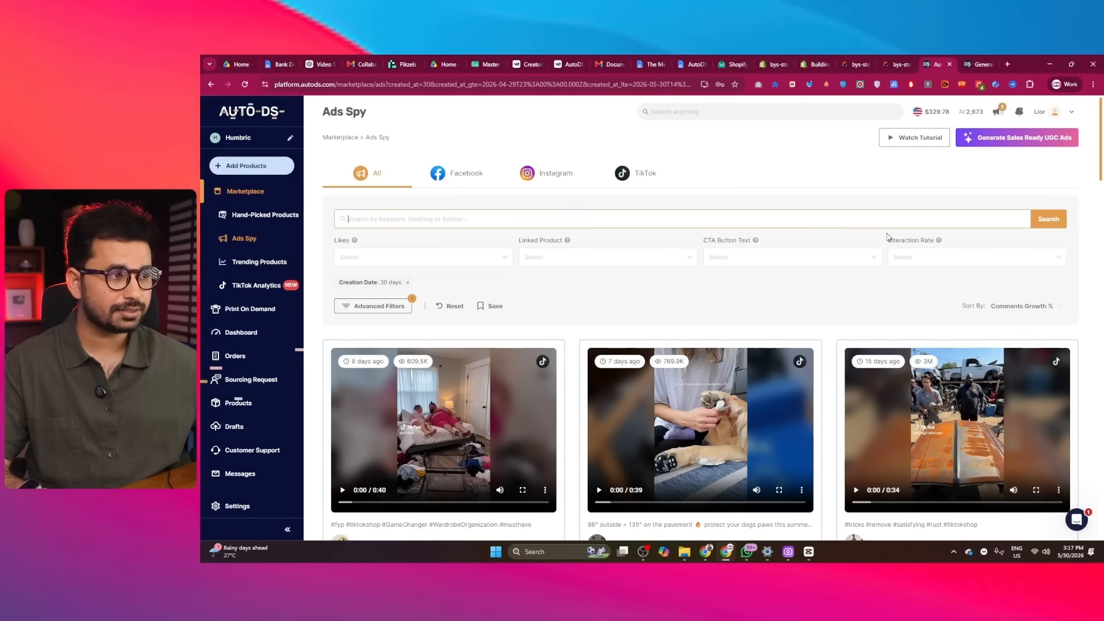
Filter the Ads Spy results by Facebook, Instagram and TikTok, examine the TikTok ads and watch the first one full screen.
click(449, 175)
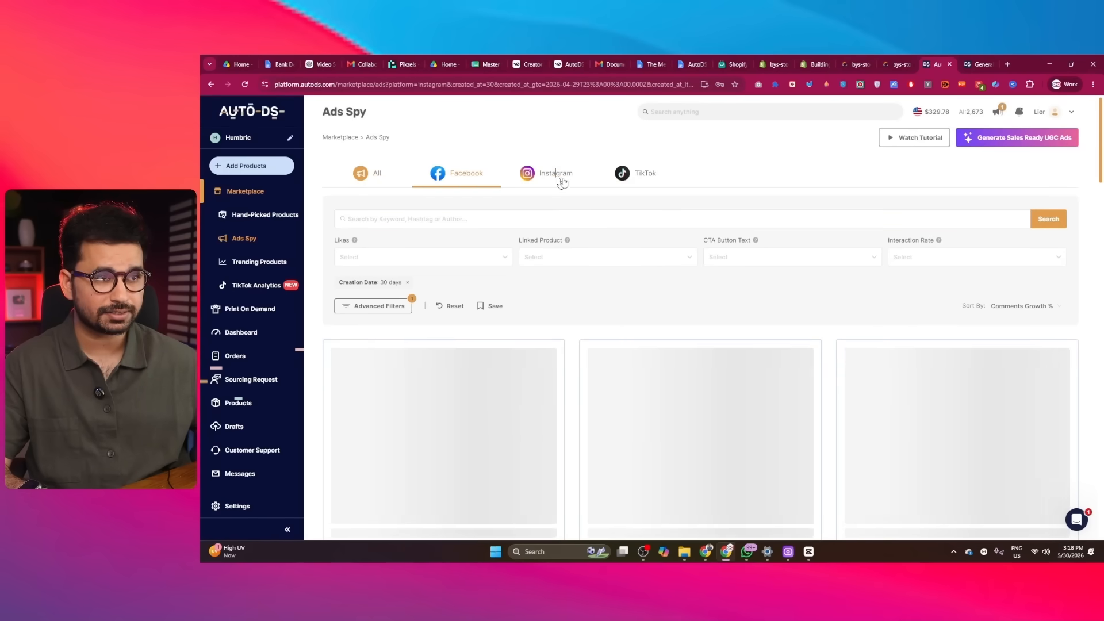
click(556, 174)
click(654, 178)
scroll(514, 340, down, 2)
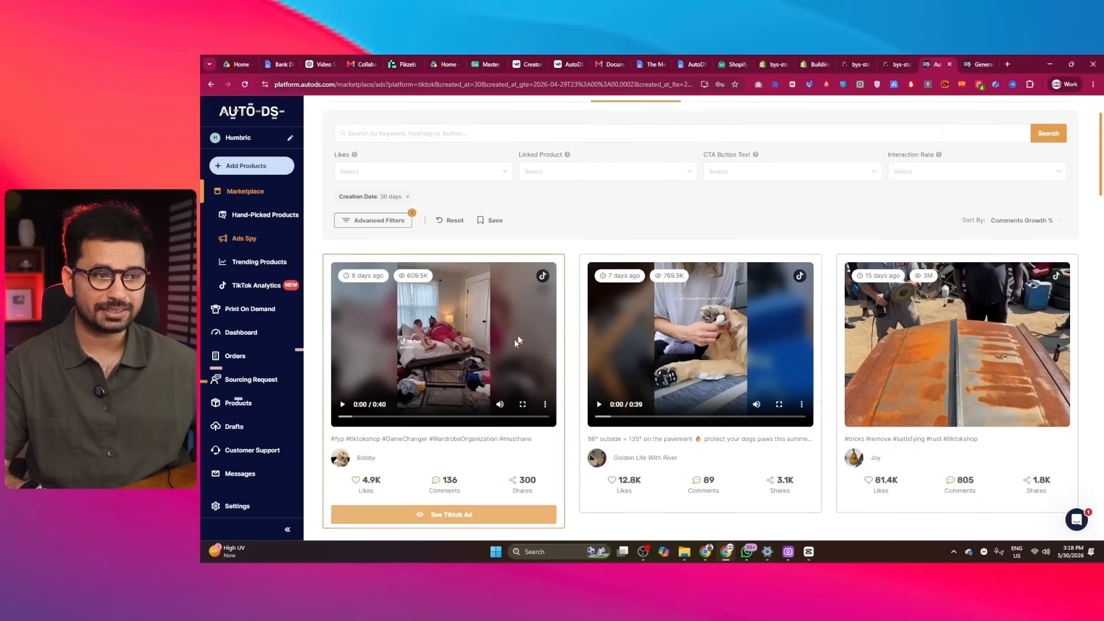
scroll(773, 443, down, 2)
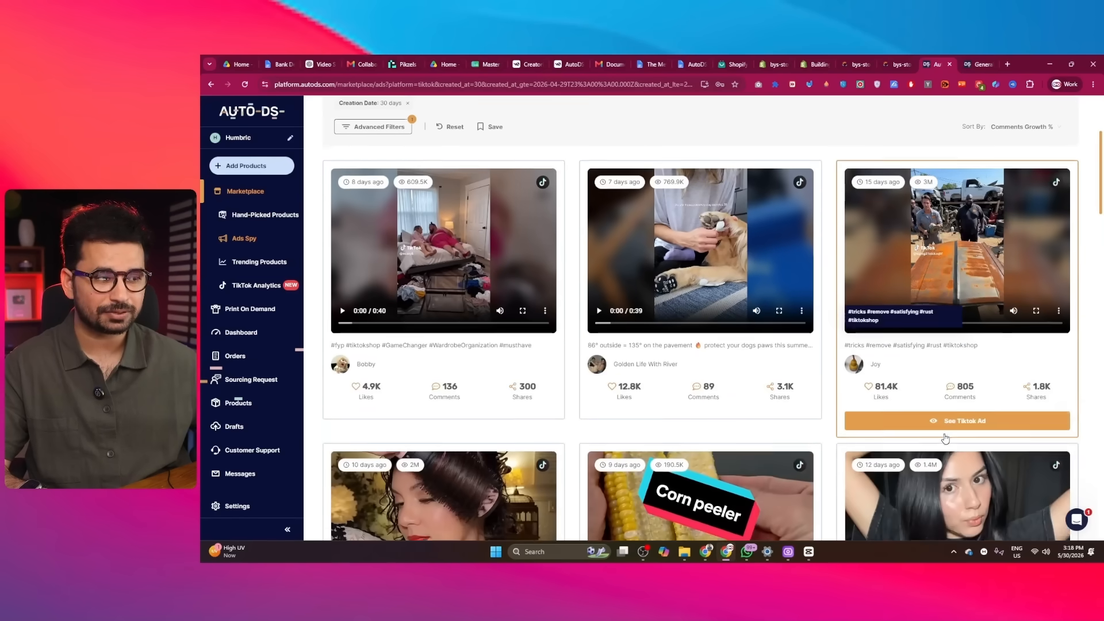
scroll(773, 443, down, 3)
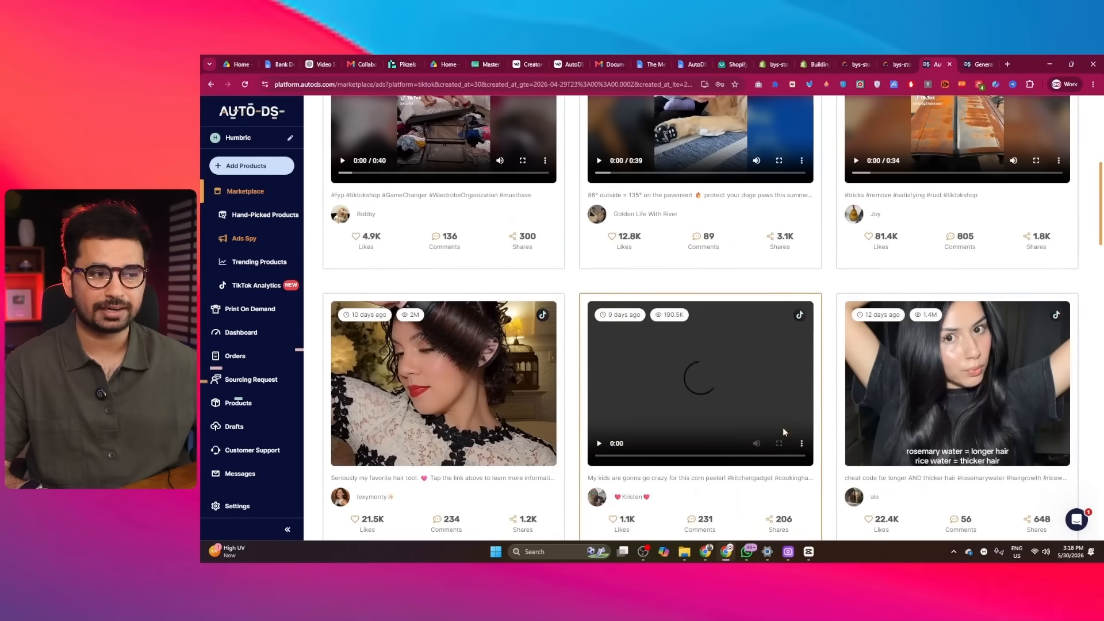
scroll(632, 403, up, 4)
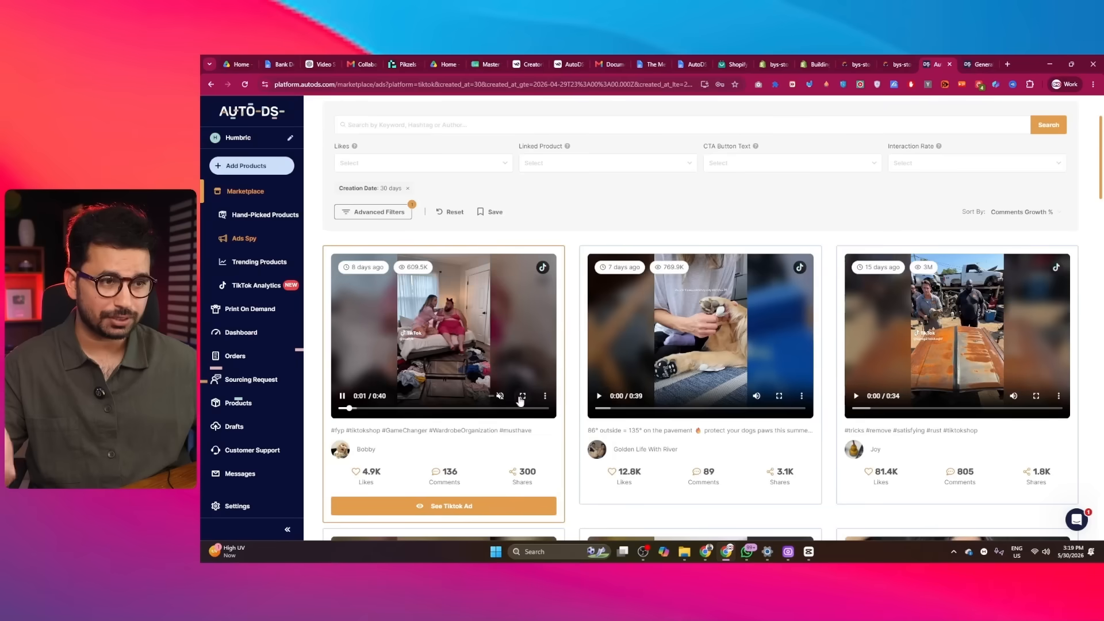
click(521, 395)
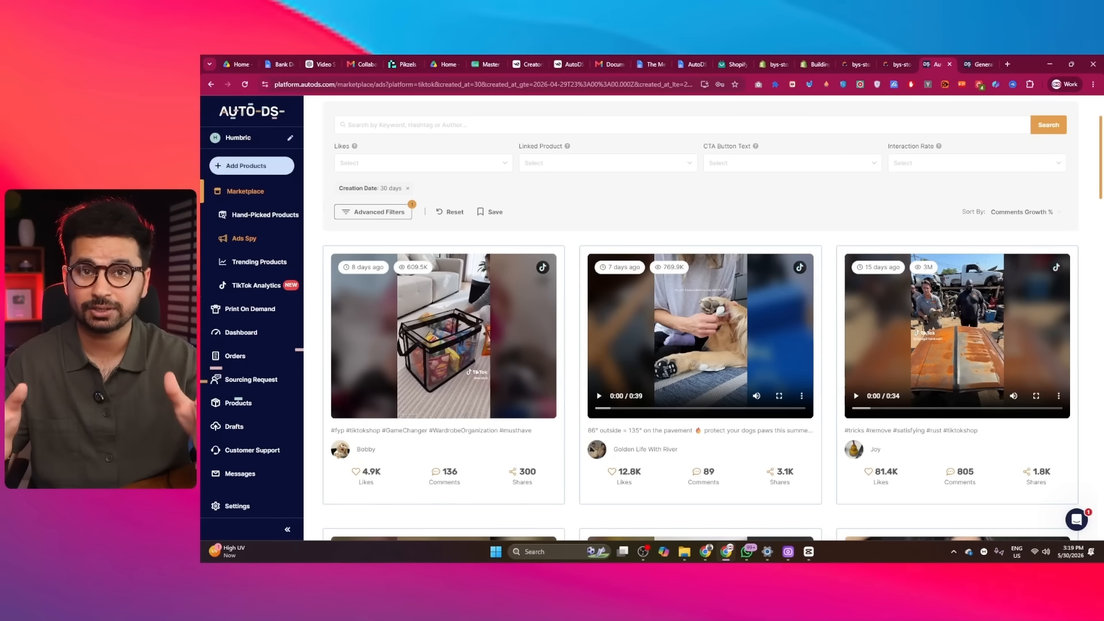
Open Trending Products in AutoDS and look through the product listings across all categories.
click(234, 263)
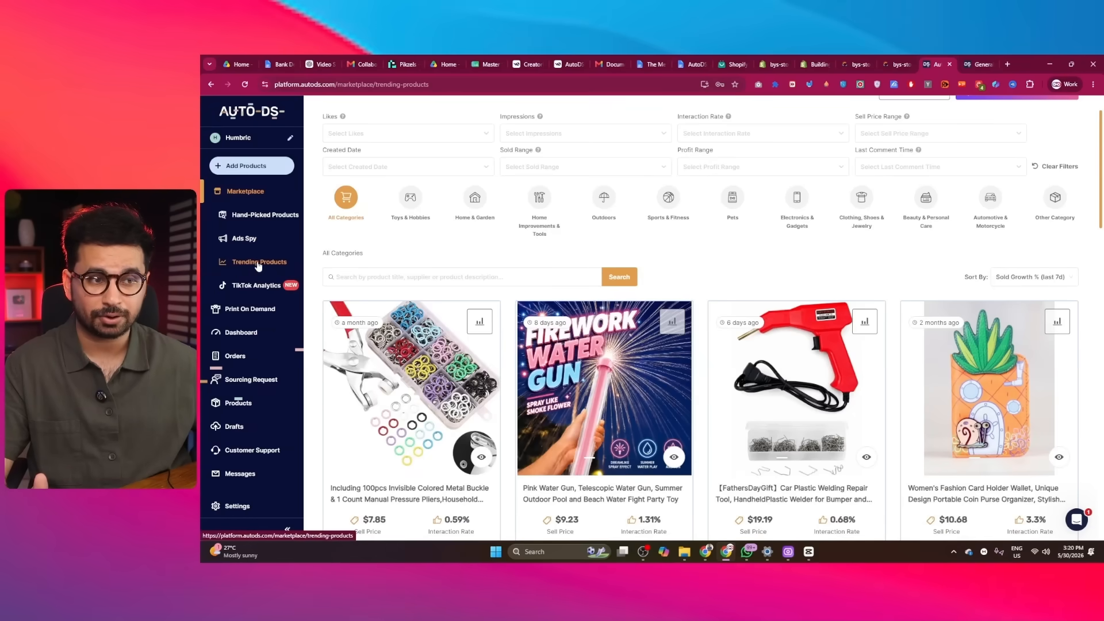
scroll(757, 415, down, 5)
scroll(757, 415, down, 5)
scroll(575, 415, up, 7)
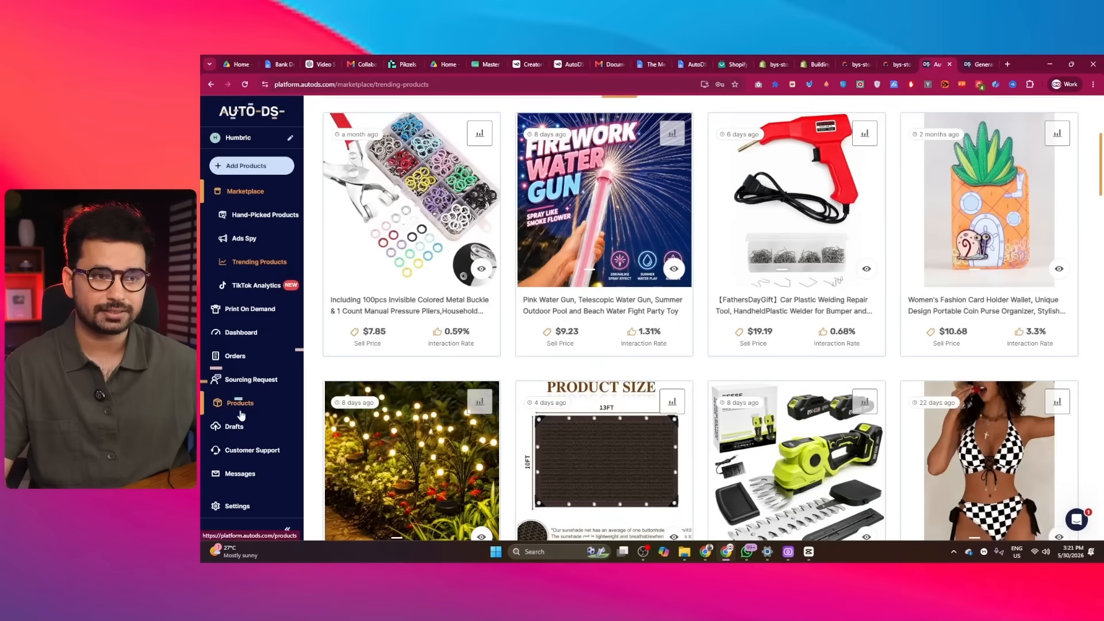
scroll(804, 368, down, 3)
scroll(828, 368, down, 1)
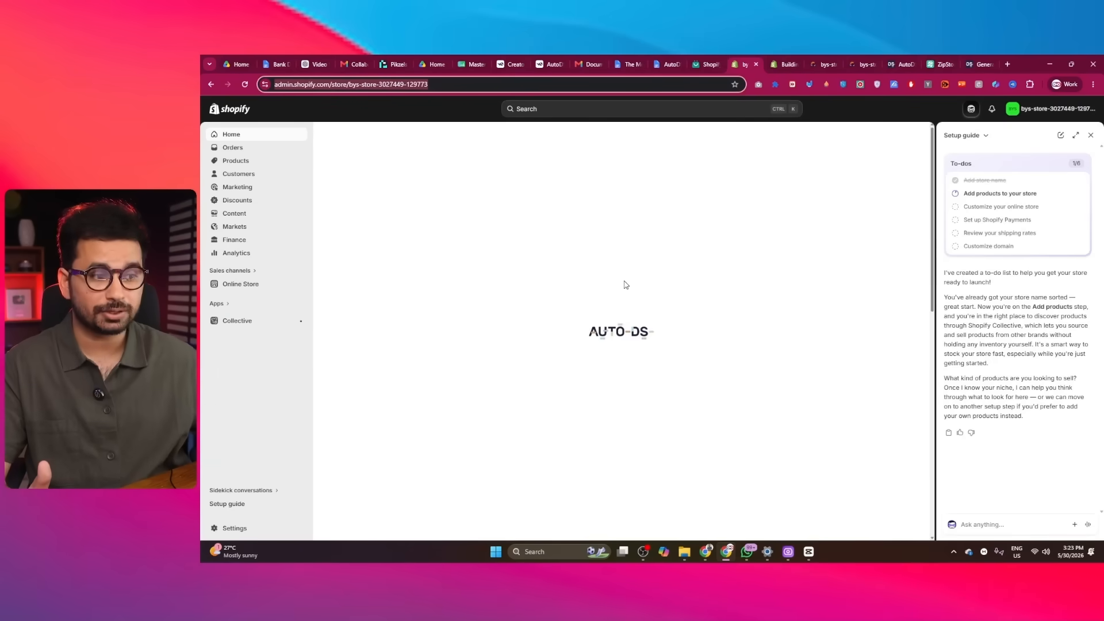
Check the BuildYourStore plan activation page and its web address, and return to the Shopify admin.
click(704, 59)
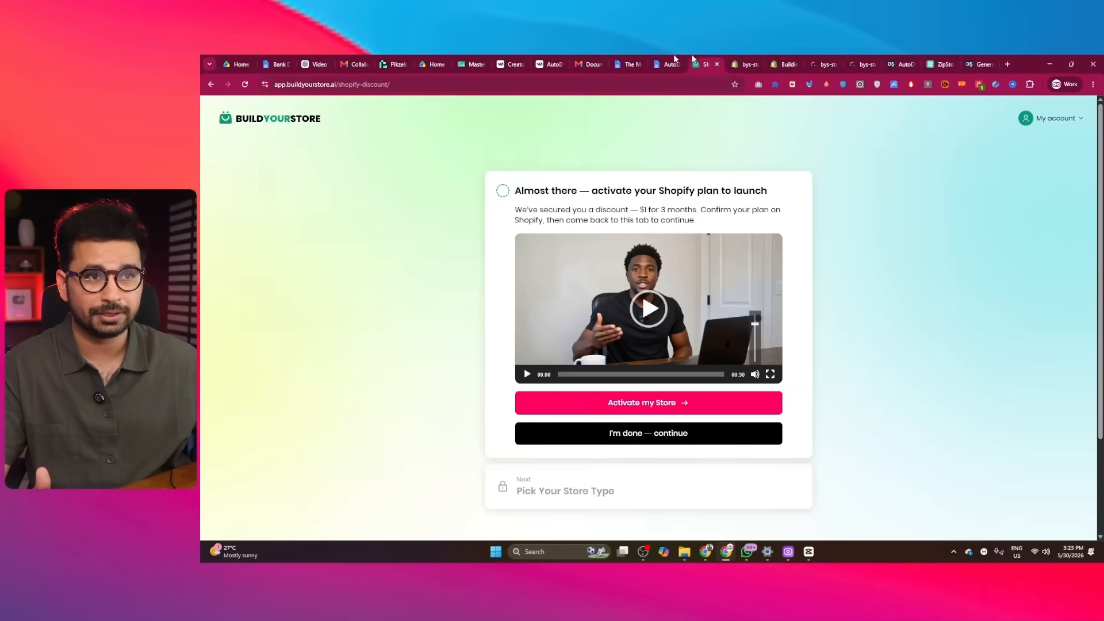
click(336, 82)
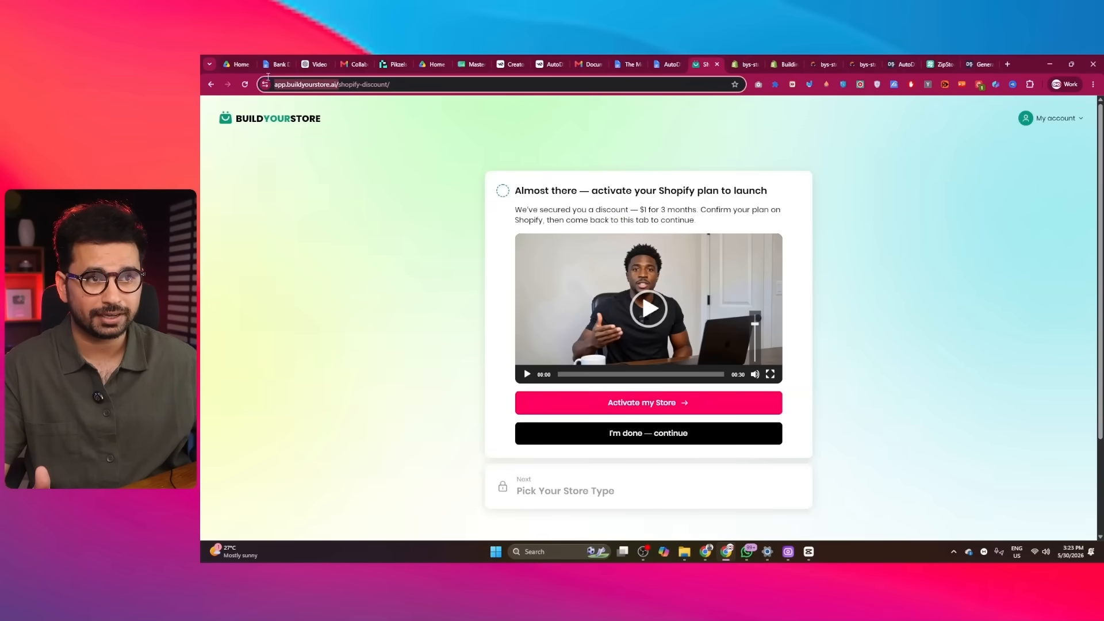
key(ctrl+Tab)
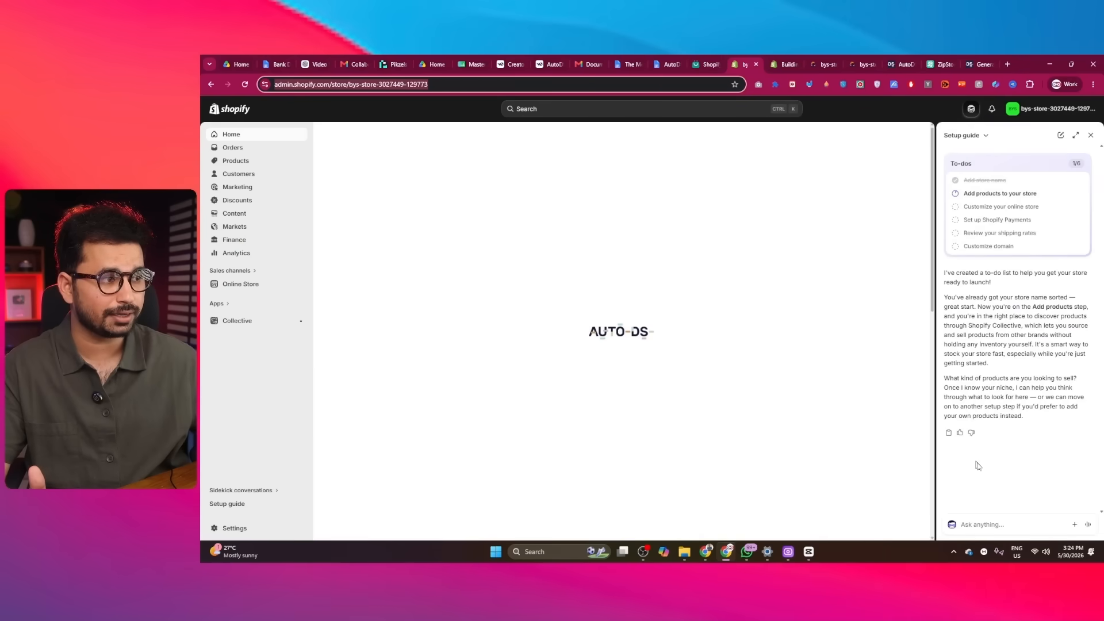
Open the setup guide's task for adding products and review the drafted premium wireless over-ear headphones' description, media, category, price and inventory.
click(983, 198)
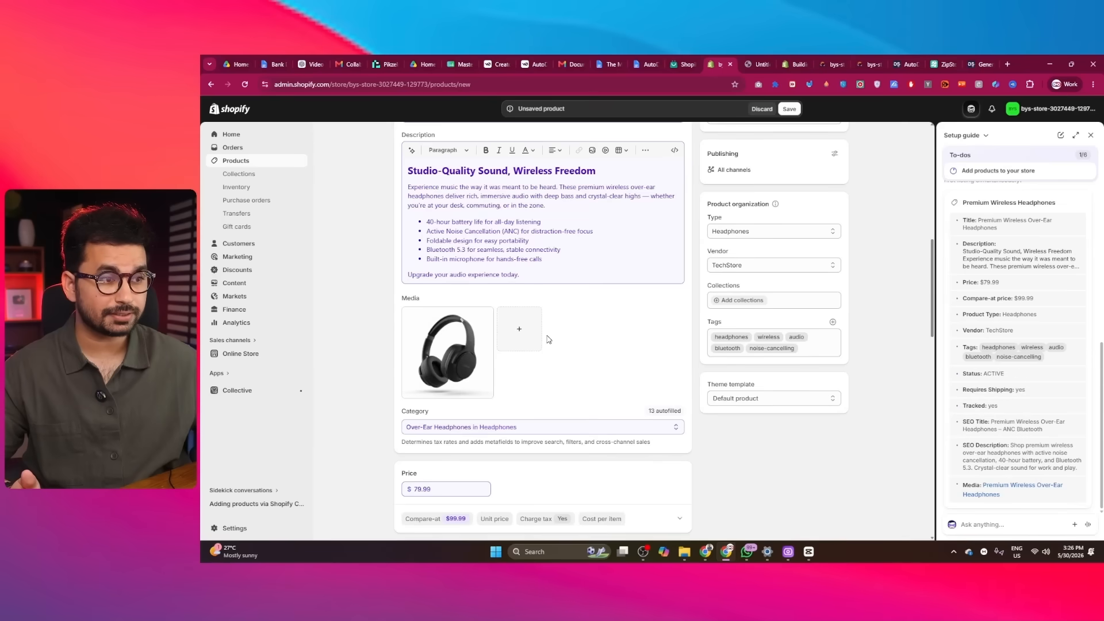
scroll(548, 339, down, 2)
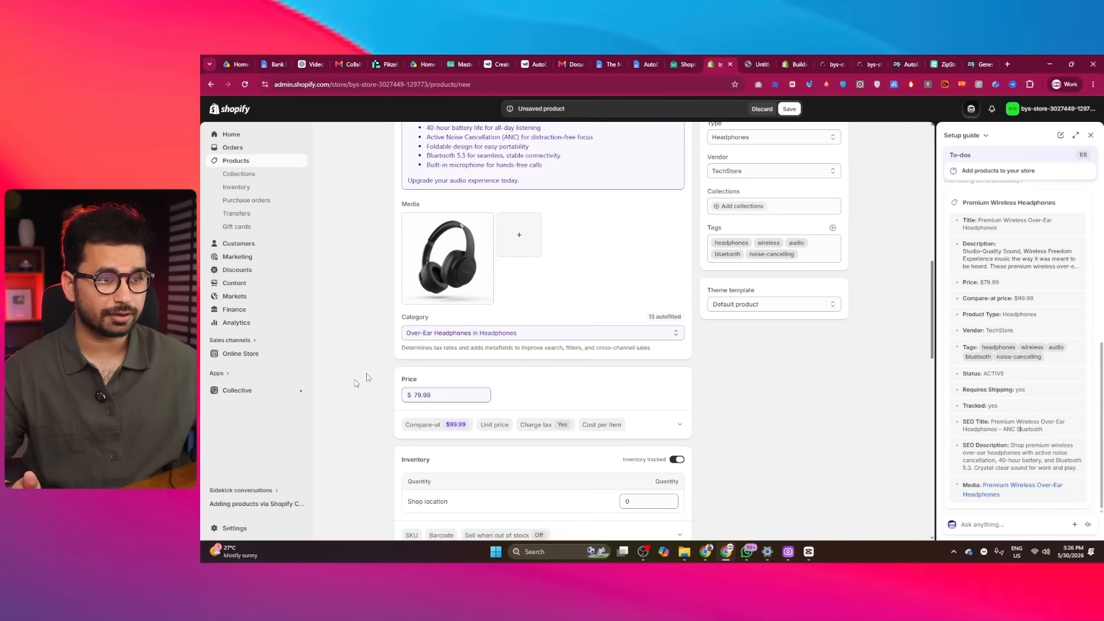
scroll(375, 413, down, 3)
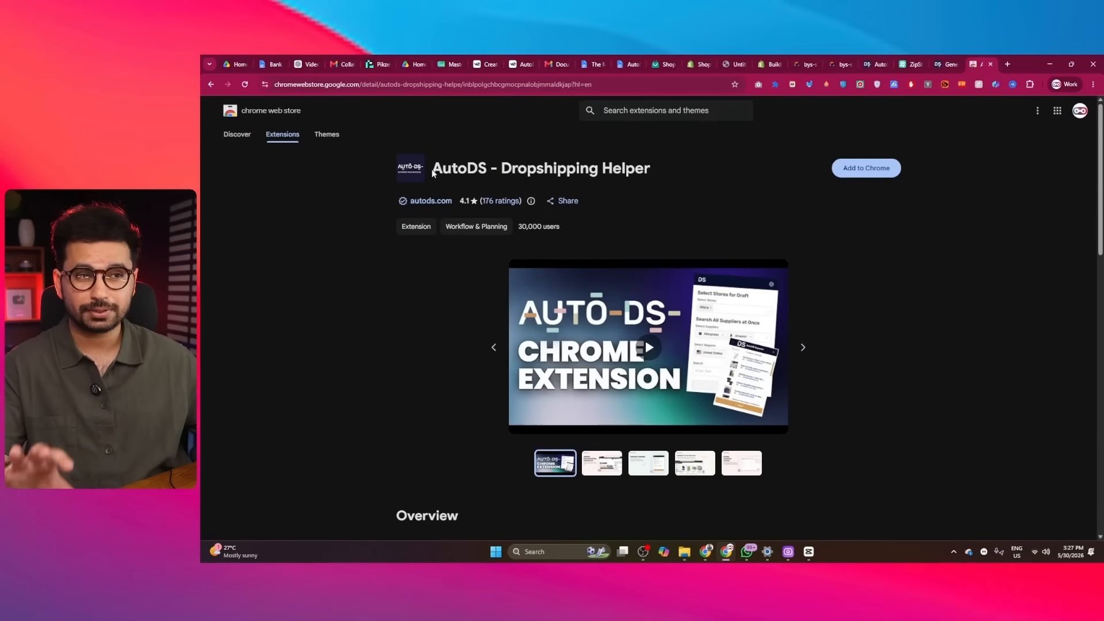
Add the AutoDS - Dropshipping Helper extension to Chrome from its Chrome Web Store page.
drag(448, 172, 651, 169)
click(326, 166)
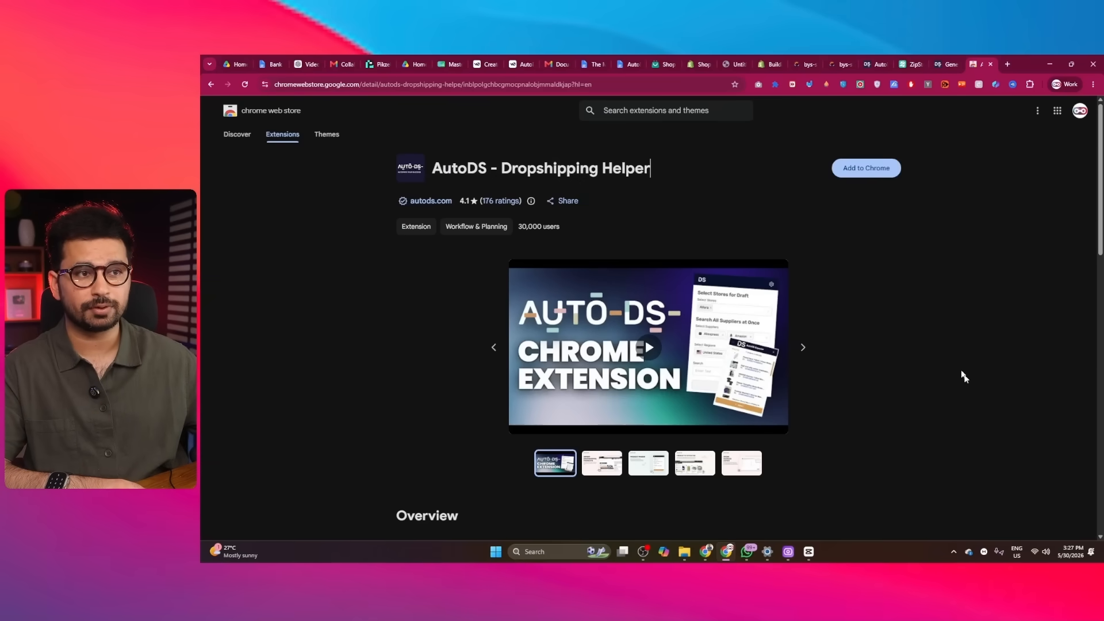
click(865, 168)
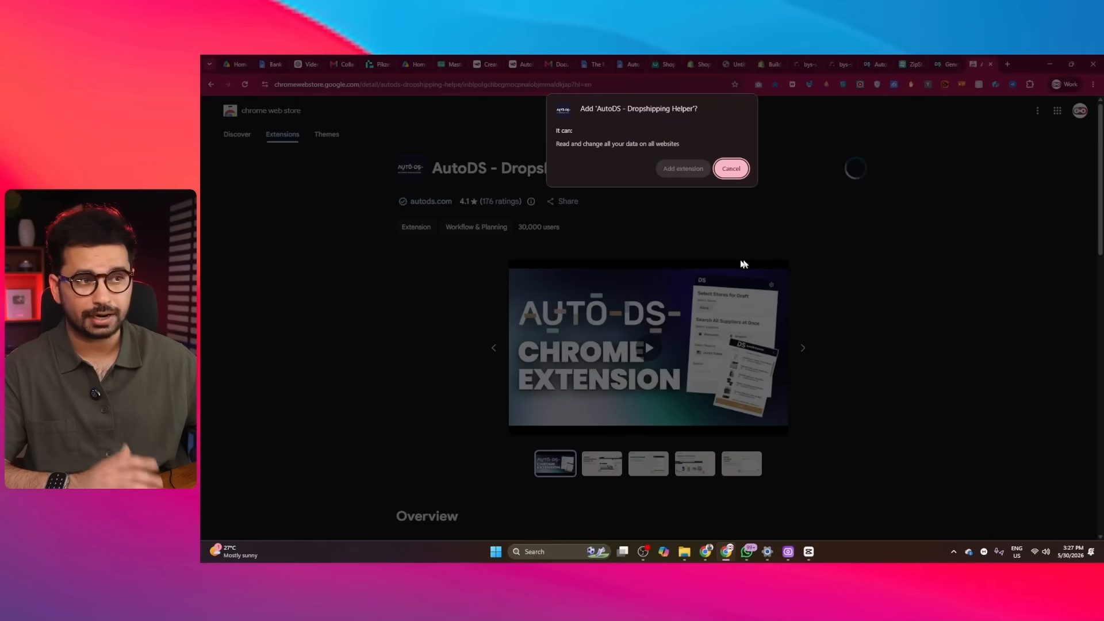
click(680, 170)
drag(432, 170, 659, 168)
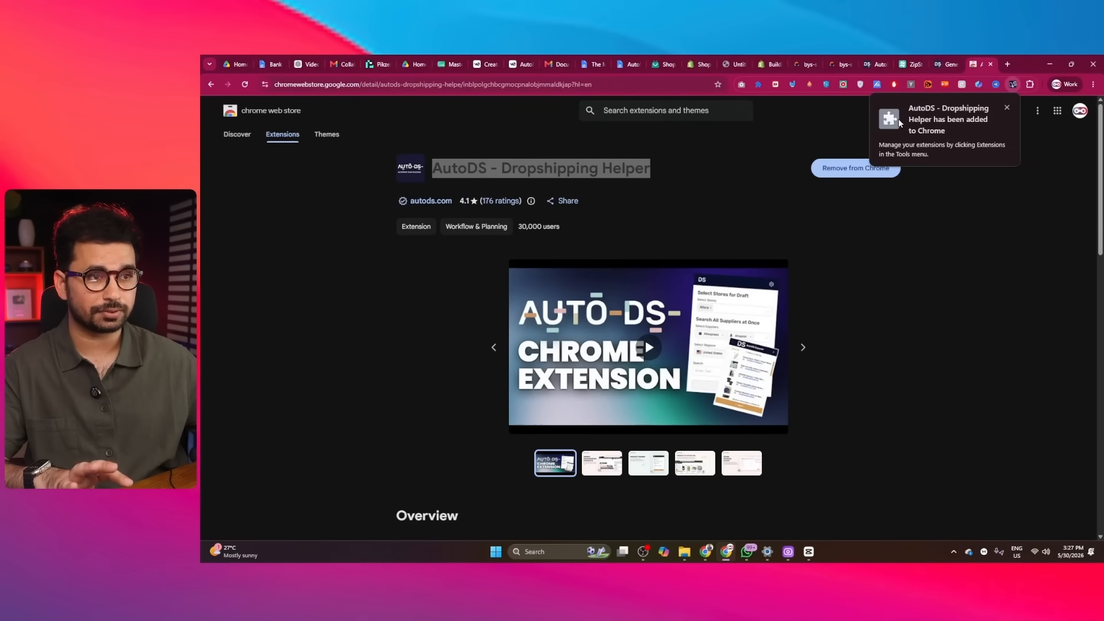